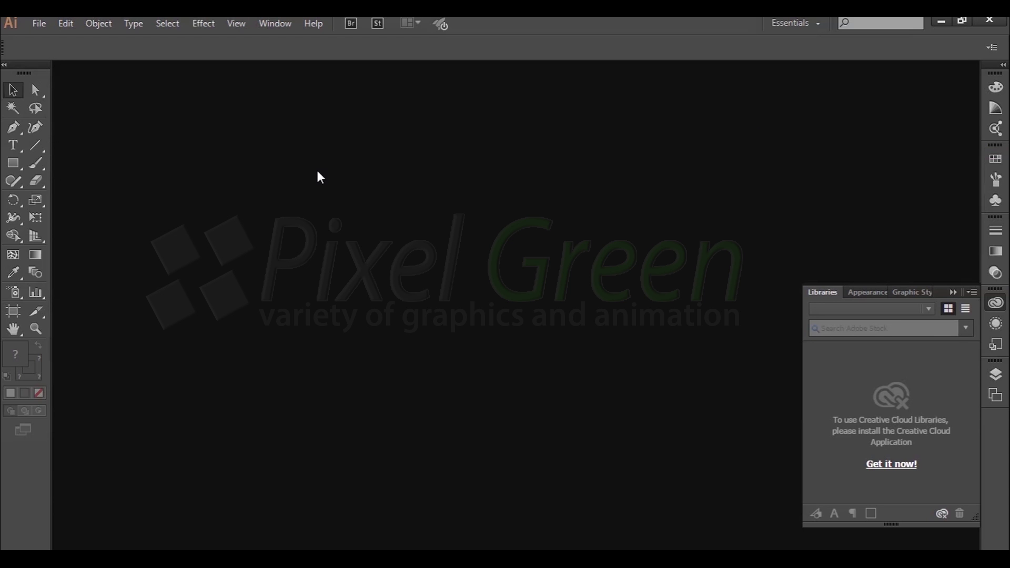
Step: Create a new Letter-size (612 × 792 pt) print document, Untitled-1
{"action": "left_click", "coordinate": [36, 24]}
{"action": "left_click", "coordinate": [71, 42]}
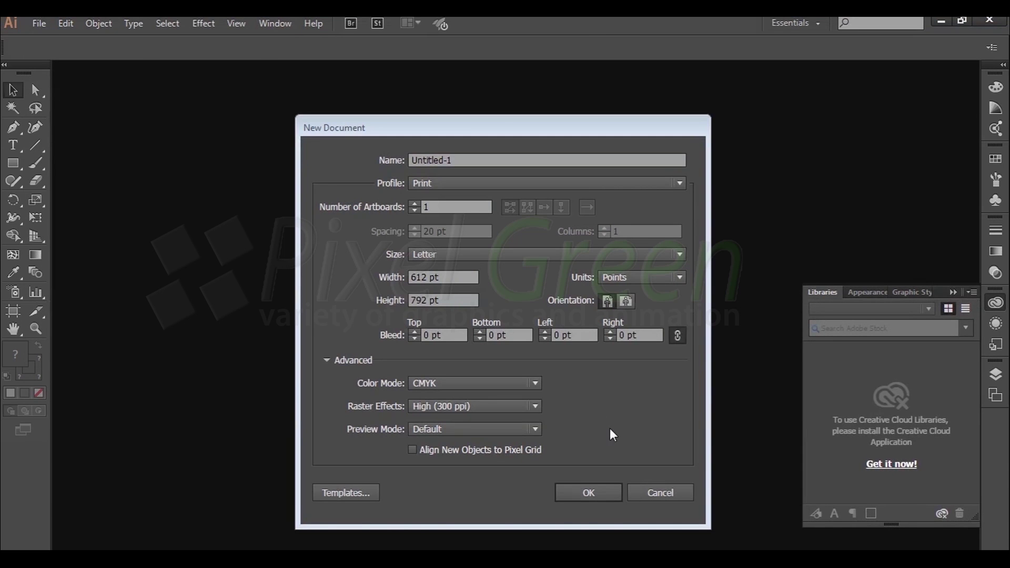
{"action": "left_click", "coordinate": [586, 494]}
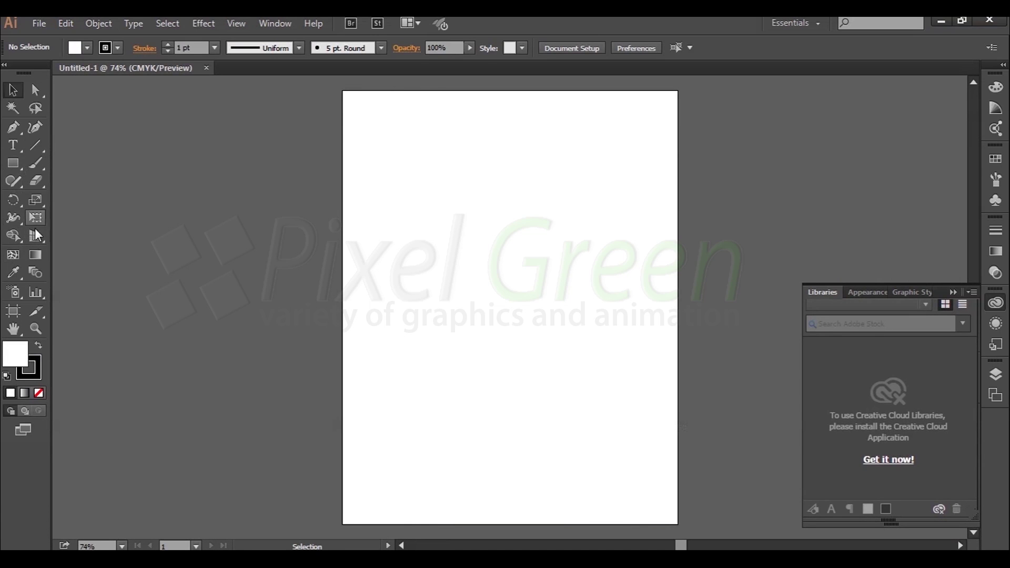
Step: Draw a rectangle near the top of the artboard and give it a green fill
{"action": "left_click", "coordinate": [16, 166]}
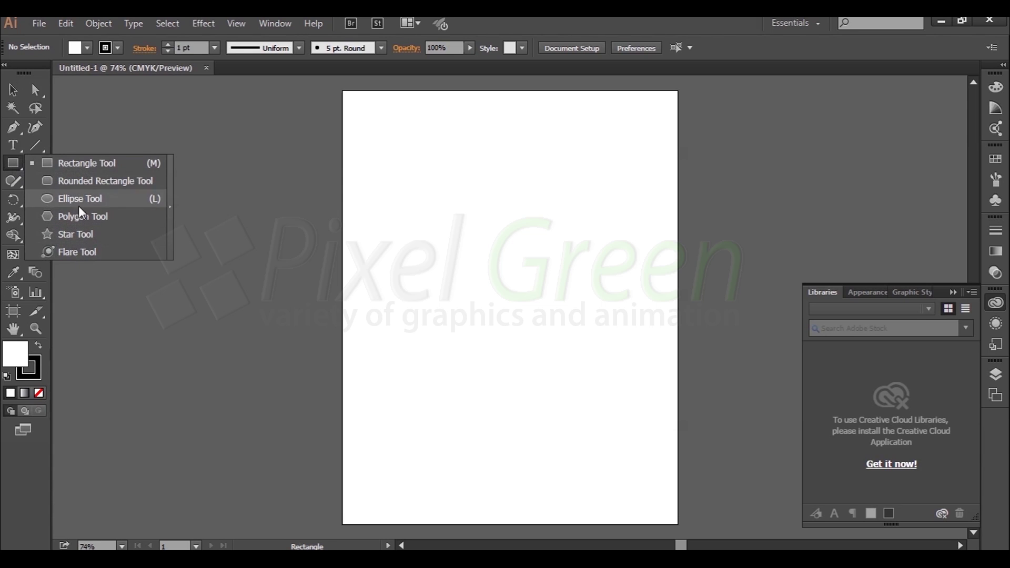
{"action": "left_click", "coordinate": [77, 164]}
{"action": "left_click_drag", "start_coordinate": [436, 143], "coordinate": [558, 217]}
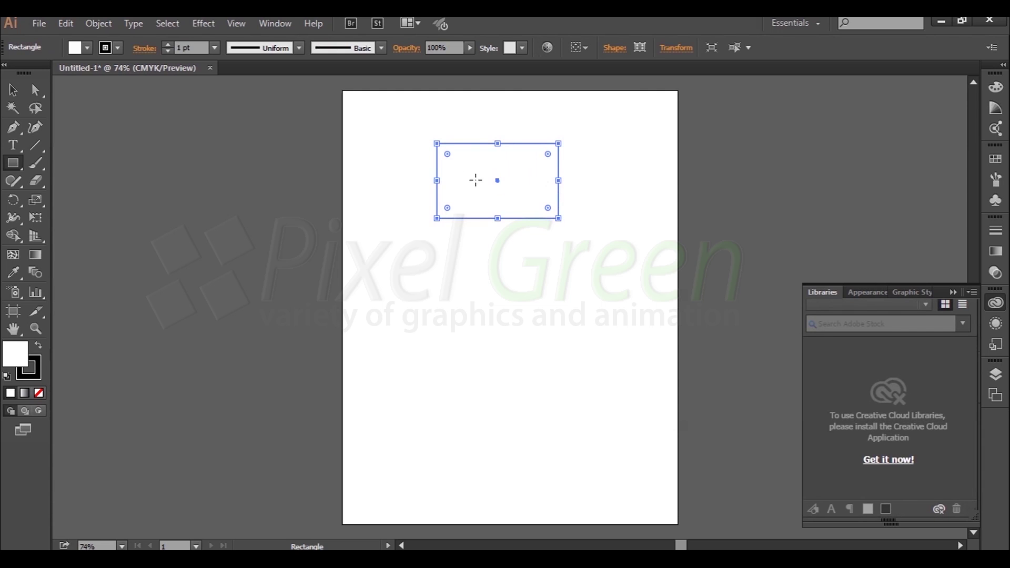
{"action": "left_click", "coordinate": [88, 48]}
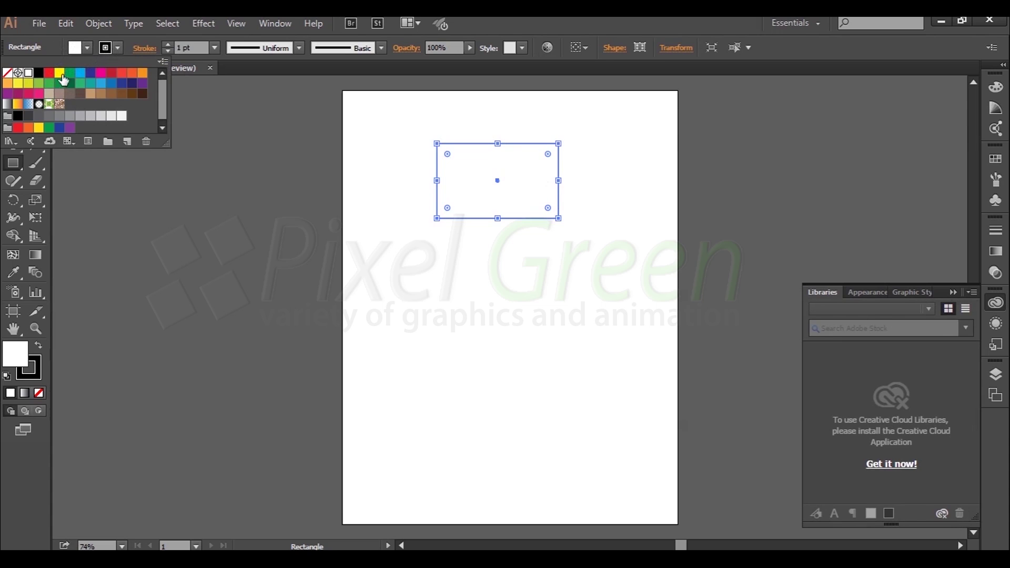
{"action": "left_click", "coordinate": [38, 82]}
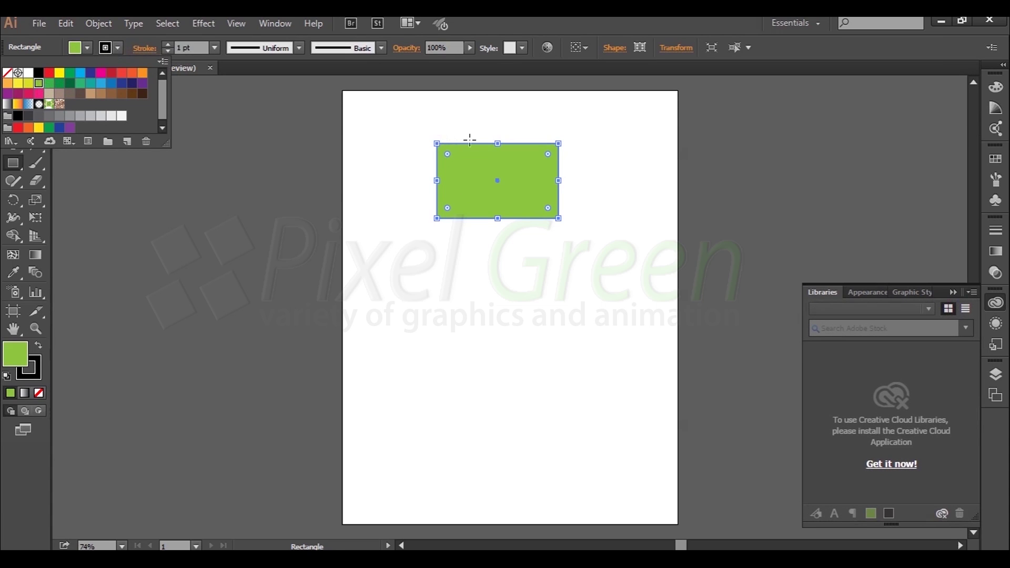
{"action": "left_click", "coordinate": [87, 49]}
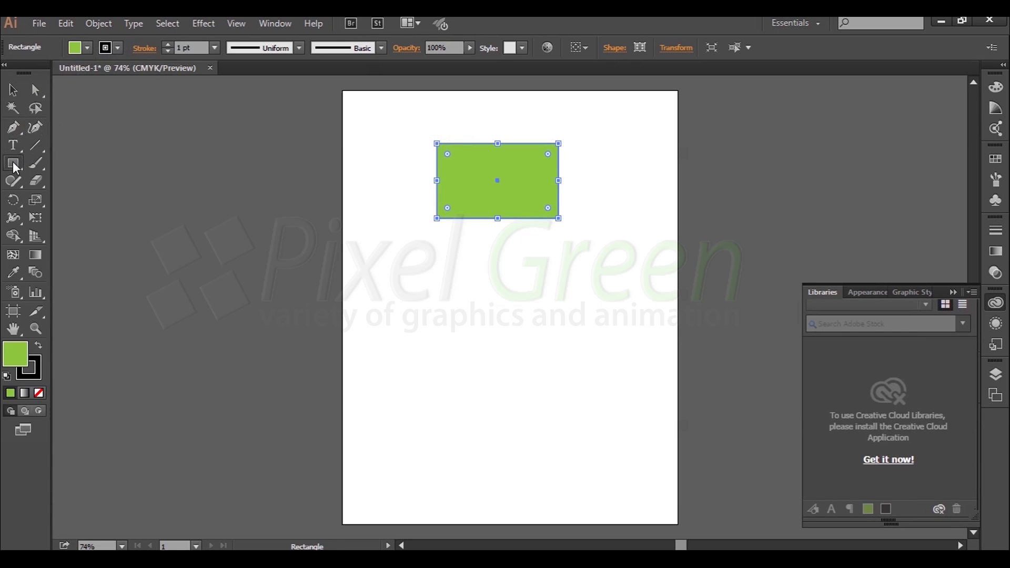
Step: Draw a rounded rectangle below the first rectangle and an oval to its right
{"action": "left_click_drag", "start_coordinate": [14, 167], "coordinate": [77, 180]}
{"action": "left_click_drag", "start_coordinate": [432, 242], "coordinate": [524, 301]}
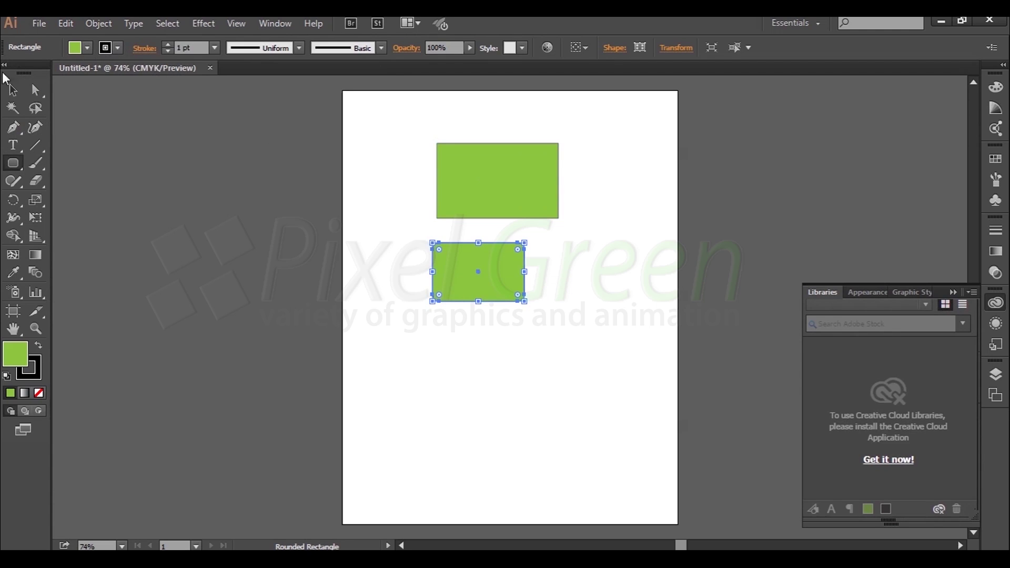
{"action": "left_click_drag", "start_coordinate": [13, 163], "coordinate": [32, 199]}
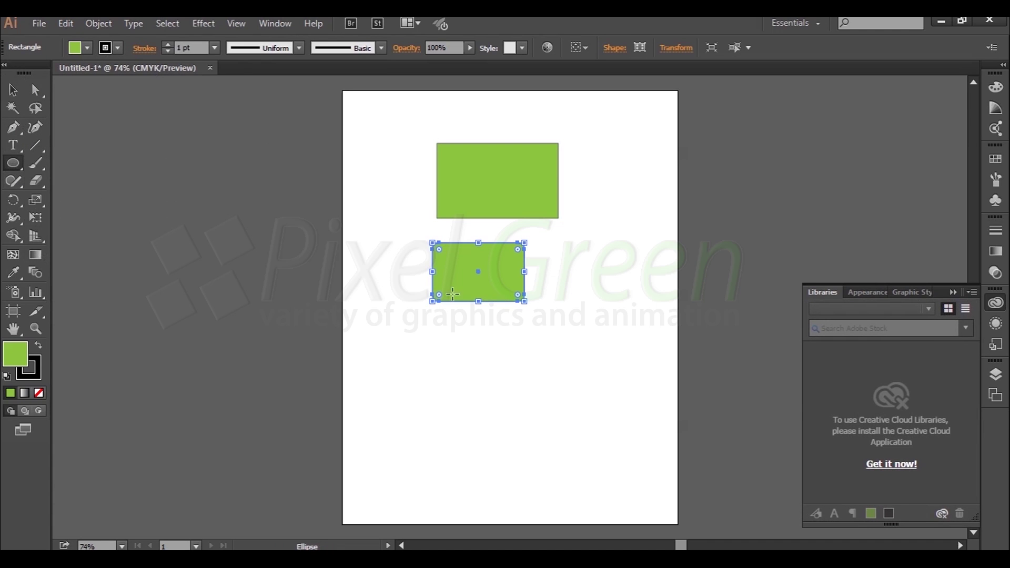
{"action": "left_click_drag", "start_coordinate": [597, 183], "coordinate": [662, 264]}
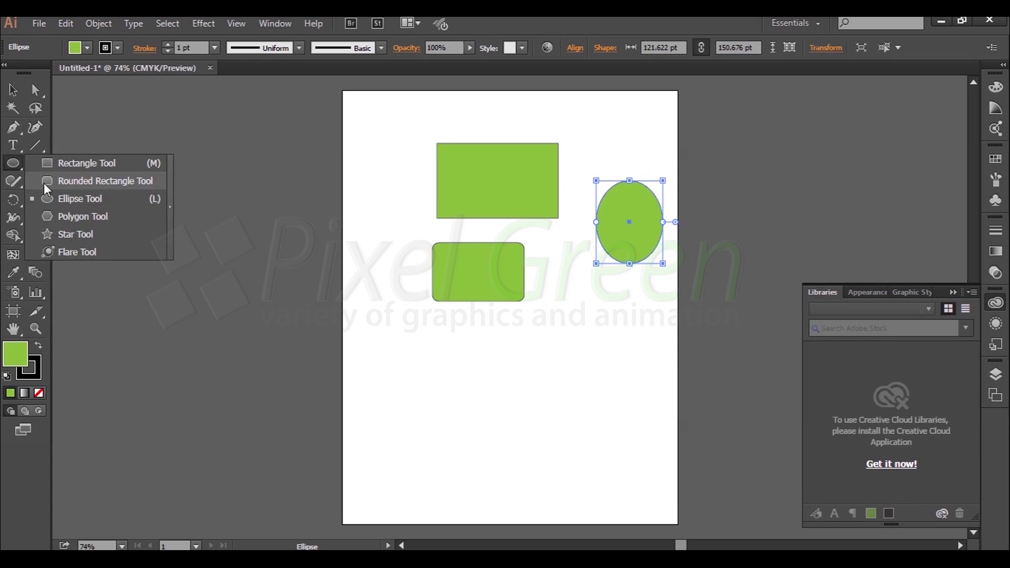
Step: Add a hexagon beside the rounded rectangle and a five-pointed star on the left
{"action": "left_click_drag", "start_coordinate": [21, 166], "coordinate": [89, 216]}
{"action": "left_click_drag", "start_coordinate": [558, 302], "coordinate": [574, 326]}
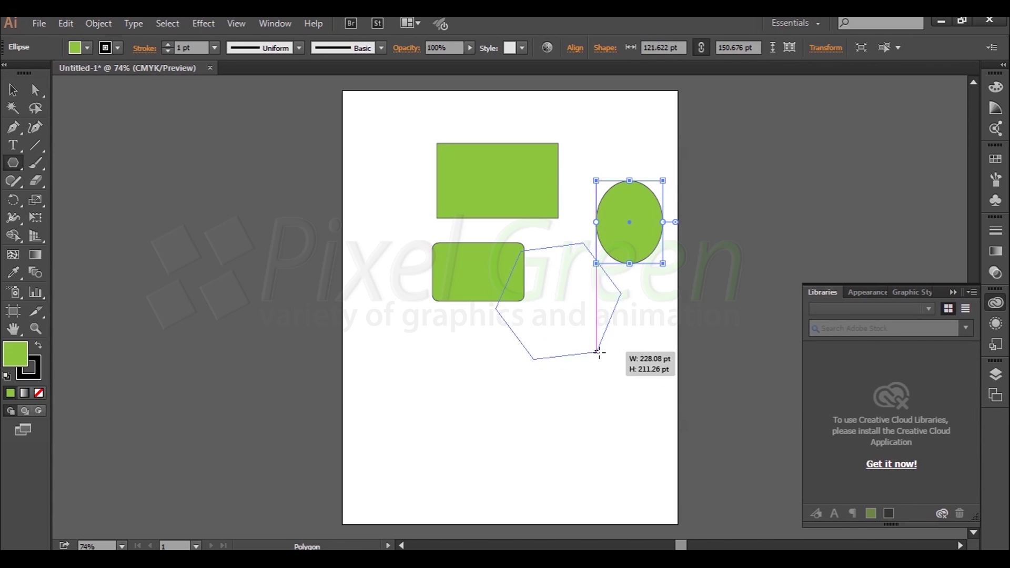
{"action": "left_click_drag", "start_coordinate": [17, 167], "coordinate": [74, 234]}
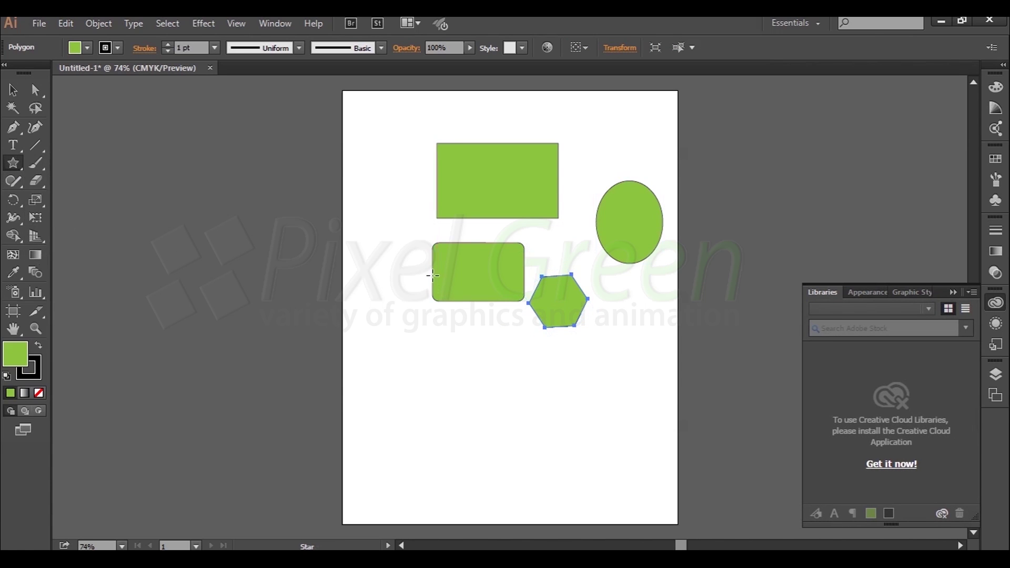
{"action": "left_click_drag", "start_coordinate": [385, 226], "coordinate": [401, 262]}
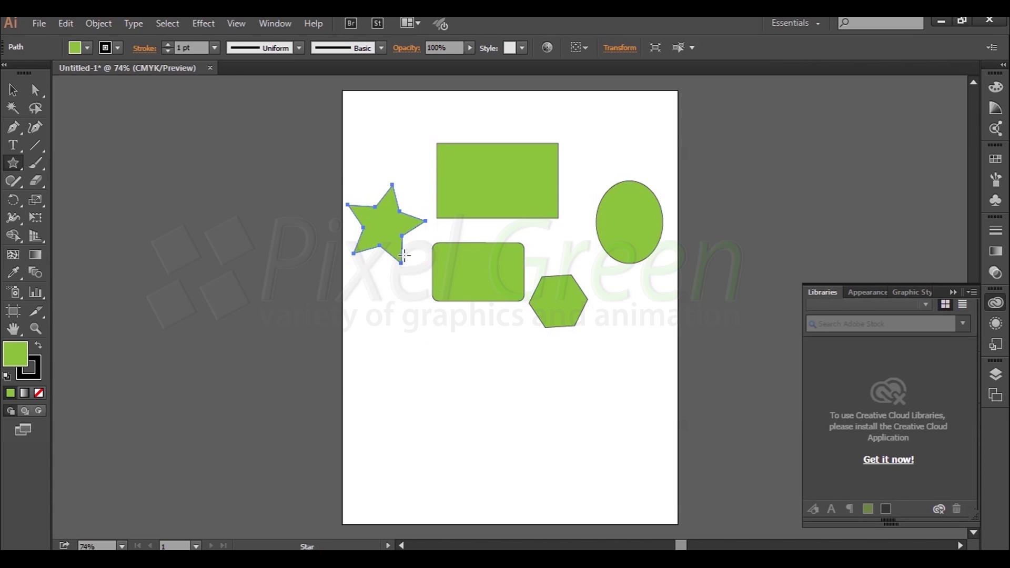
Step: Strongly round the top rectangle's corners with its Live Corners widget
{"action": "left_click", "coordinate": [13, 90]}
{"action": "left_click", "coordinate": [518, 185]}
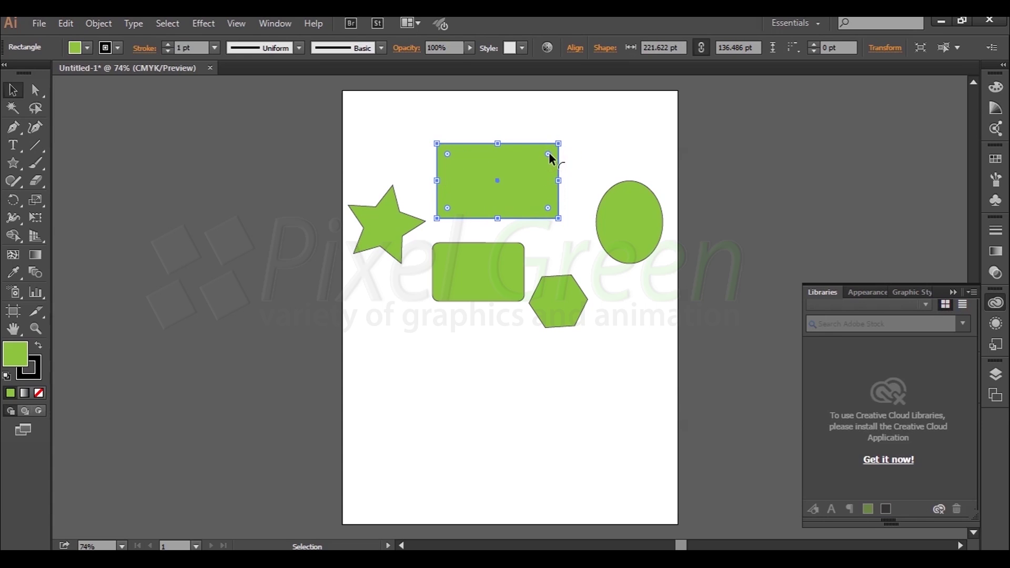
{"action": "left_click_drag", "start_coordinate": [548, 154], "coordinate": [538, 170]}
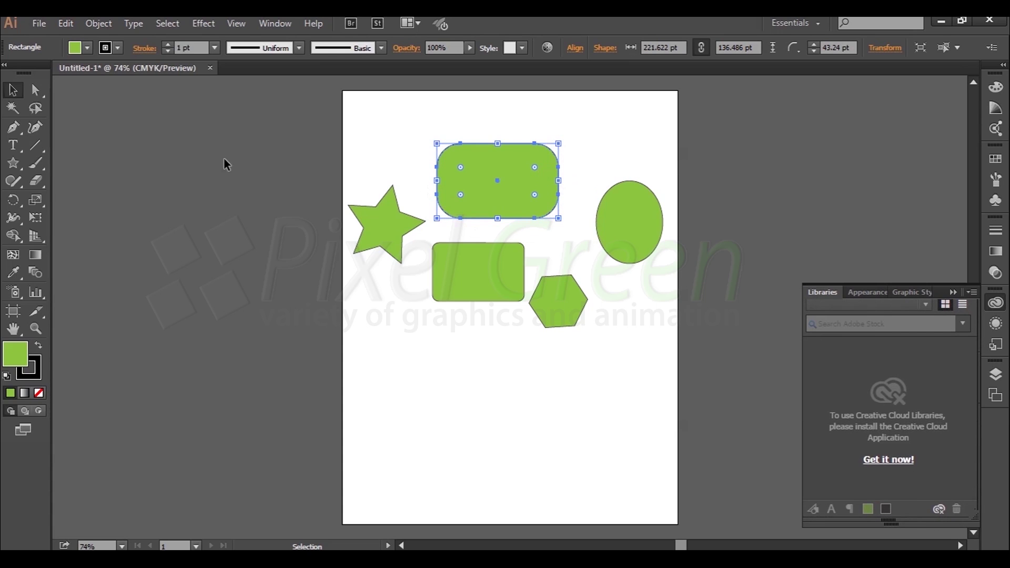
Step: Round the lower rectangle into a pill shape with a 41.22 pt corner radius
{"action": "left_click", "coordinate": [489, 255]}
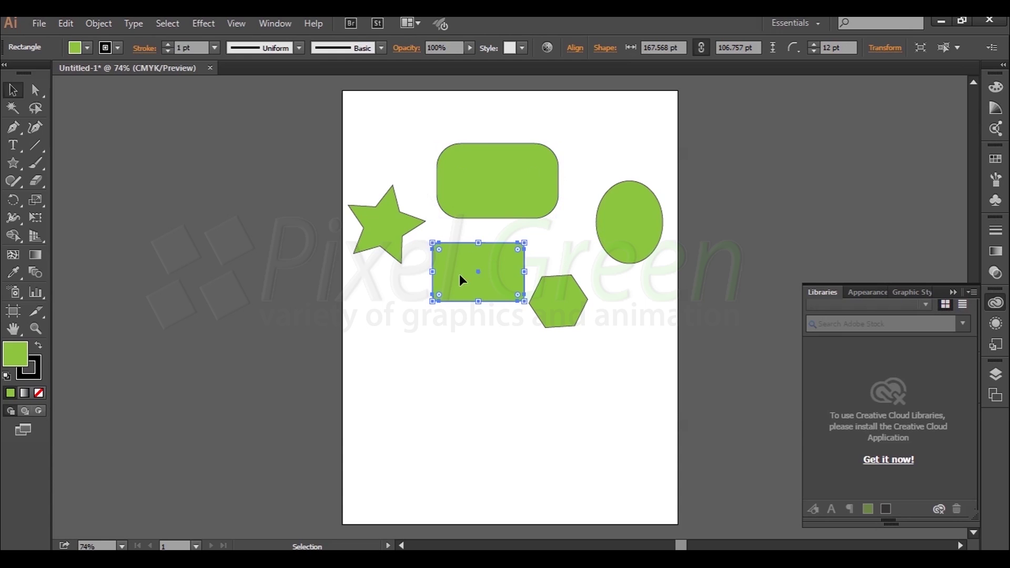
{"action": "mouse_move", "coordinate": [517, 249]}
{"action": "left_mouse_down"}
{"action": "mouse_move", "coordinate": [498, 270]}
{"action": "mouse_move", "coordinate": [538, 236]}
{"action": "left_mouse_up"}
{"action": "left_click", "coordinate": [545, 250]}
{"action": "left_click", "coordinate": [502, 267]}
{"action": "left_click_drag", "start_coordinate": [514, 253], "coordinate": [503, 266]}
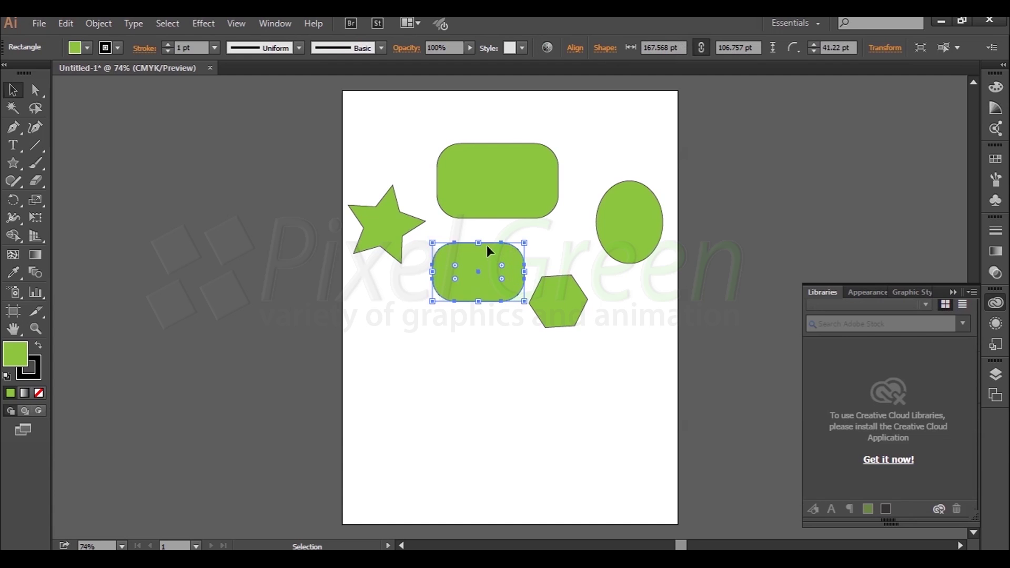
{"action": "left_click", "coordinate": [635, 231]}
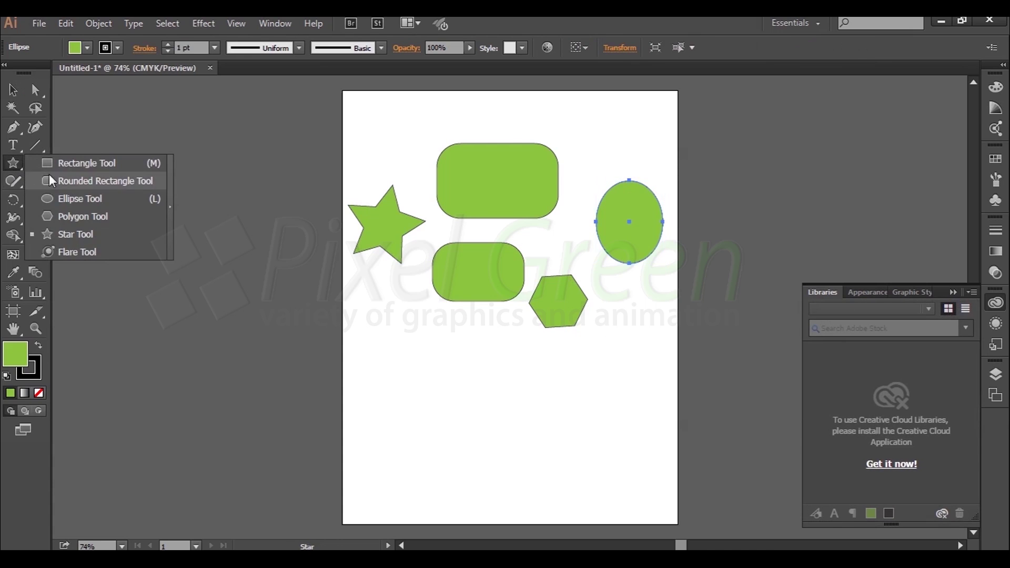
Step: Draw a small circle below the rounded rectangles
{"action": "left_click_drag", "start_coordinate": [16, 163], "coordinate": [47, 198]}
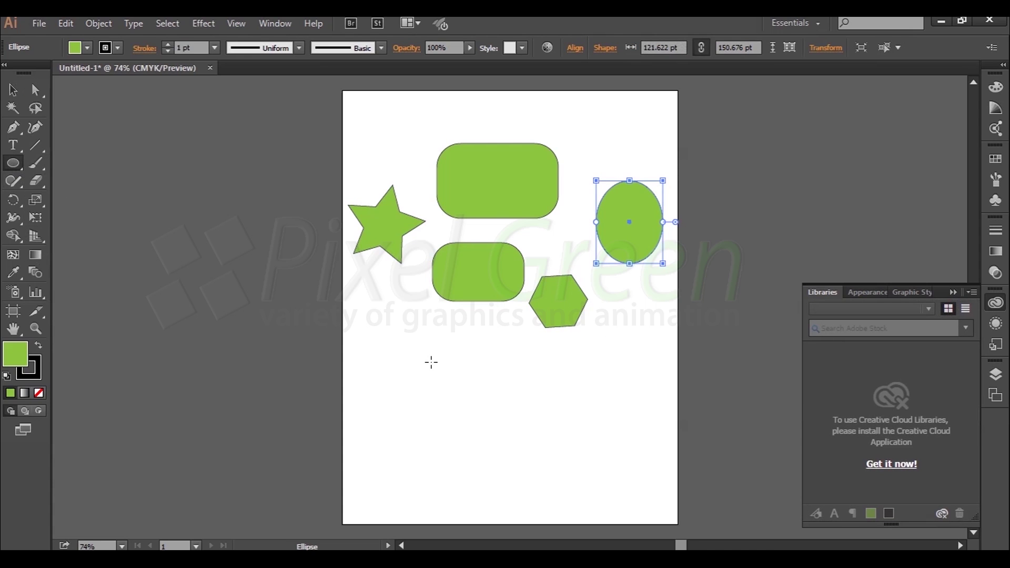
{"action": "left_click_drag", "start_coordinate": [432, 363], "coordinate": [461, 400]}
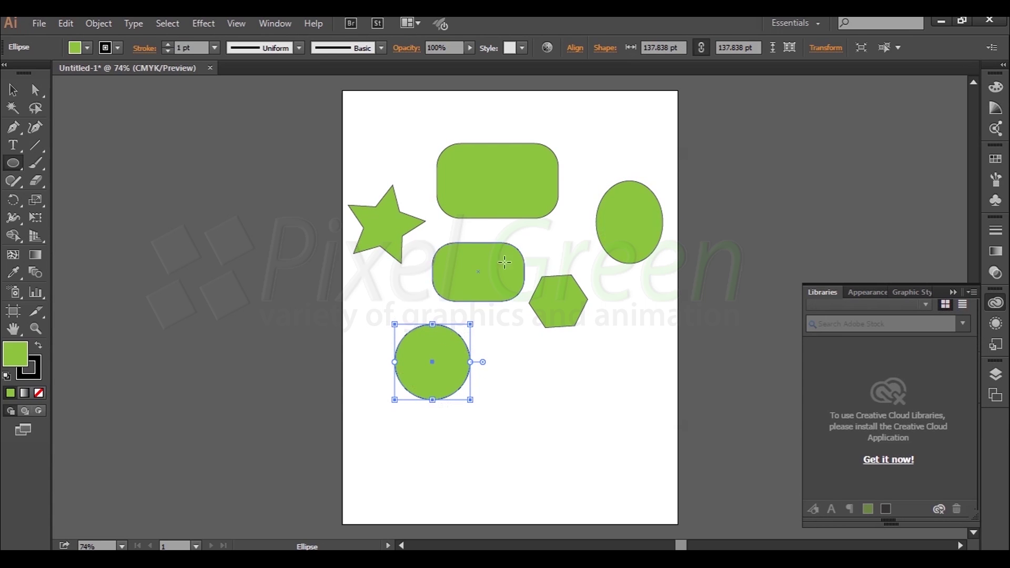
{"action": "left_click", "coordinate": [14, 90]}
{"action": "left_click", "coordinate": [629, 243]}
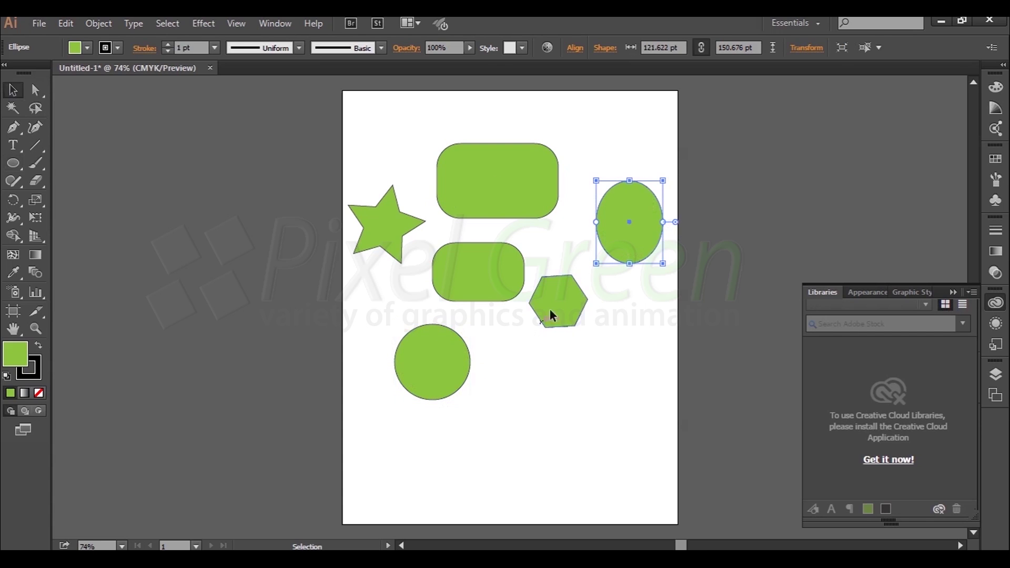
{"action": "left_click", "coordinate": [467, 367]}
Step: Cut a wedge from the circle and enlarge the pie to about 223 pt across
{"action": "left_click_drag", "start_coordinate": [483, 362], "coordinate": [476, 325]}
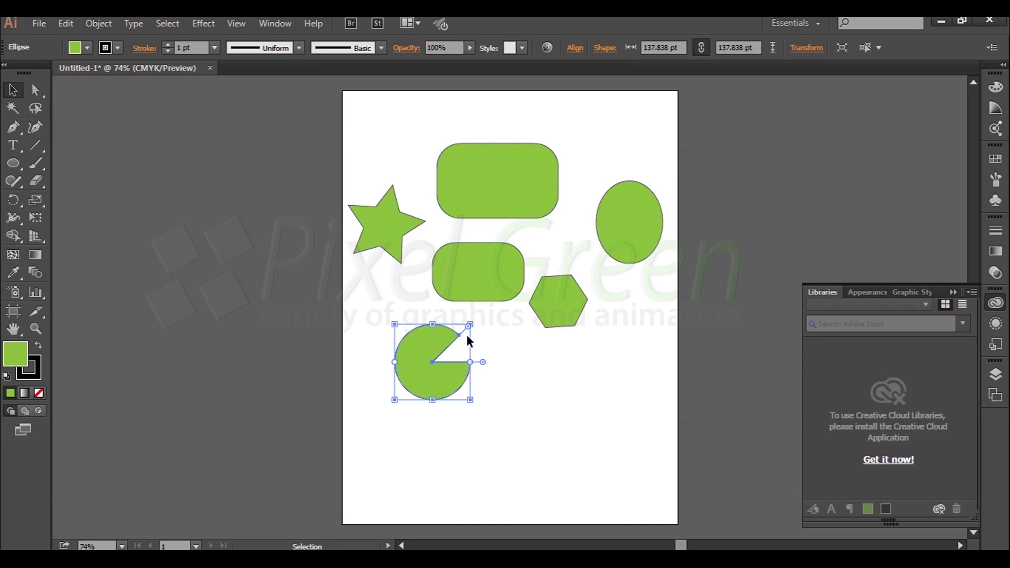
{"action": "mouse_move", "coordinate": [470, 327]}
{"action": "left_mouse_down"}
{"action": "mouse_move", "coordinate": [422, 397]}
{"action": "mouse_move", "coordinate": [433, 401]}
{"action": "mouse_move", "coordinate": [393, 357]}
{"action": "left_mouse_up"}
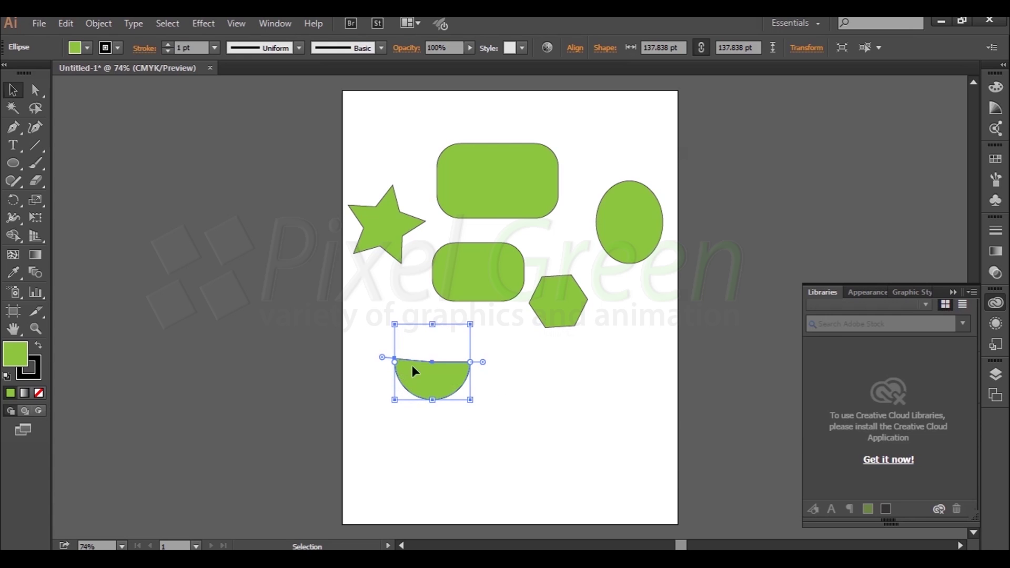
{"action": "left_click_drag", "start_coordinate": [482, 366], "coordinate": [474, 327]}
{"action": "left_click_drag", "start_coordinate": [474, 369], "coordinate": [502, 371]}
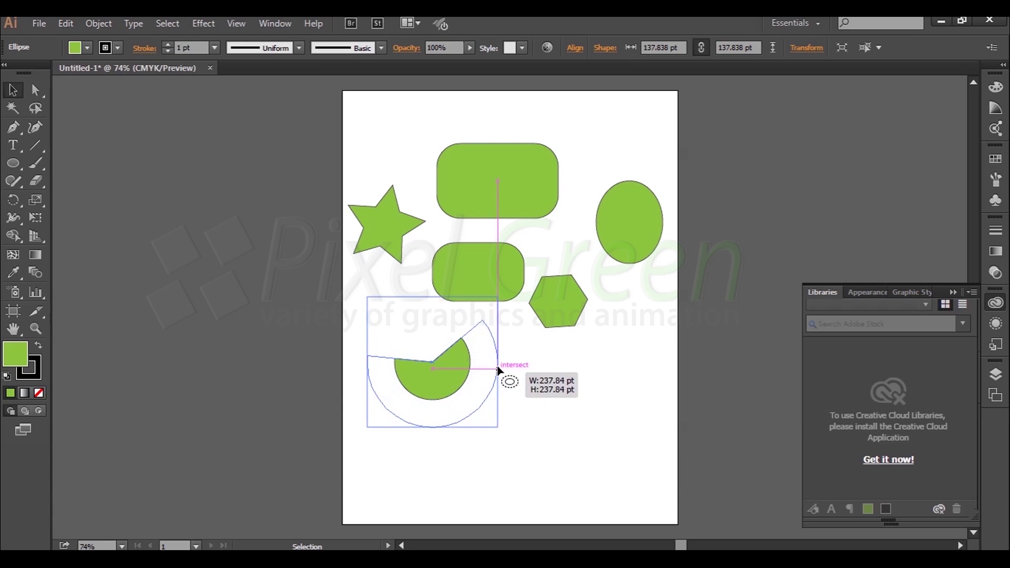
{"action": "mouse_move", "coordinate": [503, 370]}
{"action": "left_mouse_down"}
{"action": "mouse_move", "coordinate": [470, 375]}
{"action": "mouse_move", "coordinate": [422, 412]}
{"action": "mouse_move", "coordinate": [391, 385]}
{"action": "left_mouse_up"}
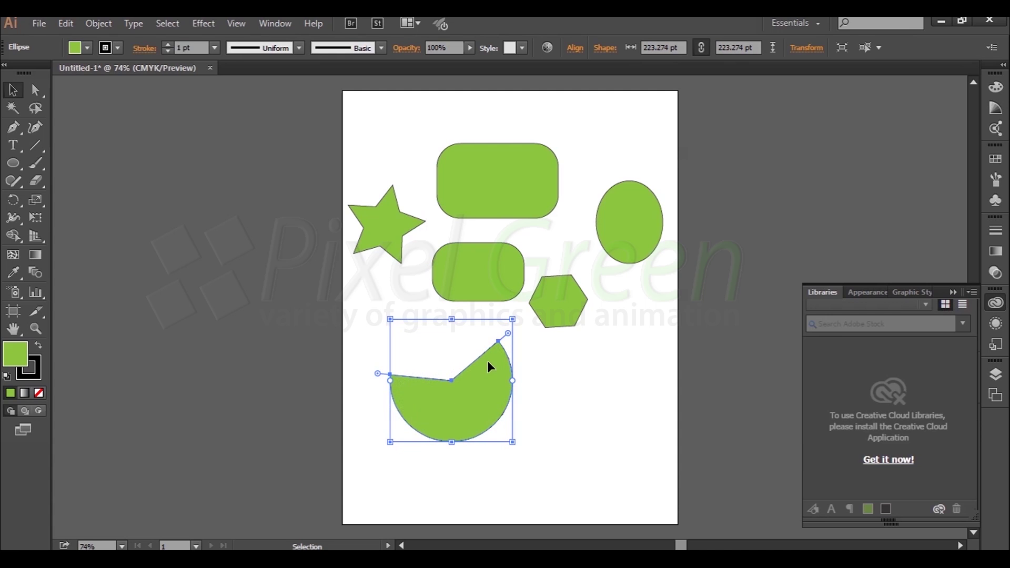
Step: Shrink the right-hand oval into a small pie shape
{"action": "left_click", "coordinate": [625, 222]}
{"action": "mouse_move", "coordinate": [663, 223]}
{"action": "left_mouse_down"}
{"action": "mouse_move", "coordinate": [651, 232]}
{"action": "mouse_move", "coordinate": [660, 188]}
{"action": "left_mouse_up"}
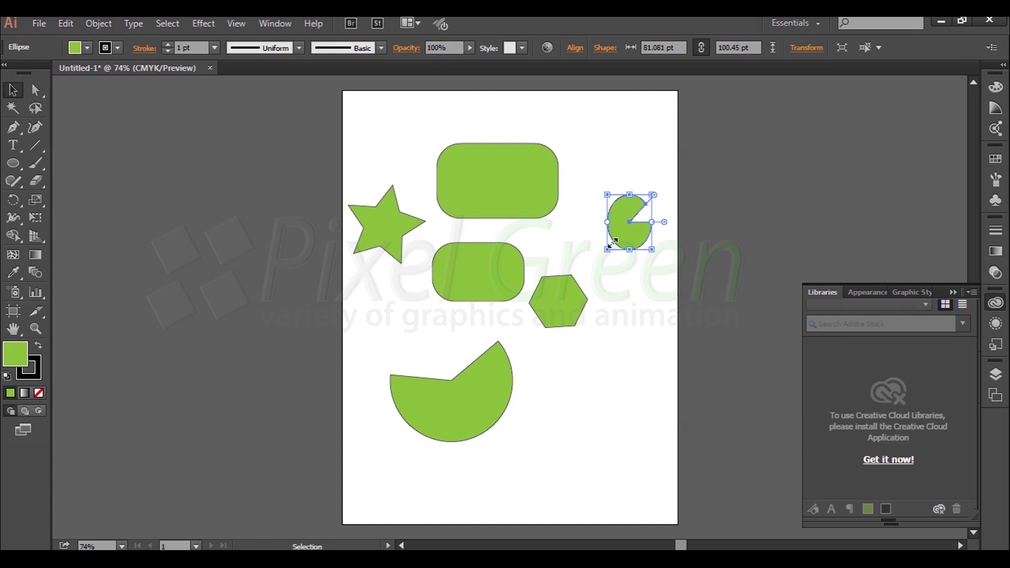
{"action": "left_click", "coordinate": [571, 292]}
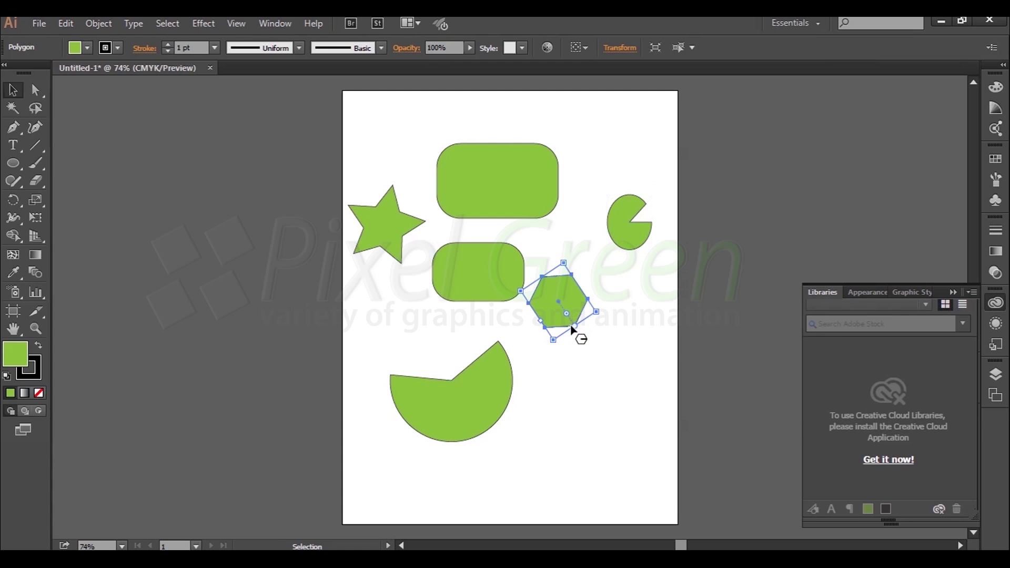
Step: Enlarge the six-sided hexagon and give it softly rounded corners
{"action": "mouse_move", "coordinate": [575, 326]}
{"action": "left_mouse_down"}
{"action": "mouse_move", "coordinate": [590, 348]}
{"action": "mouse_move", "coordinate": [568, 316]}
{"action": "left_mouse_up"}
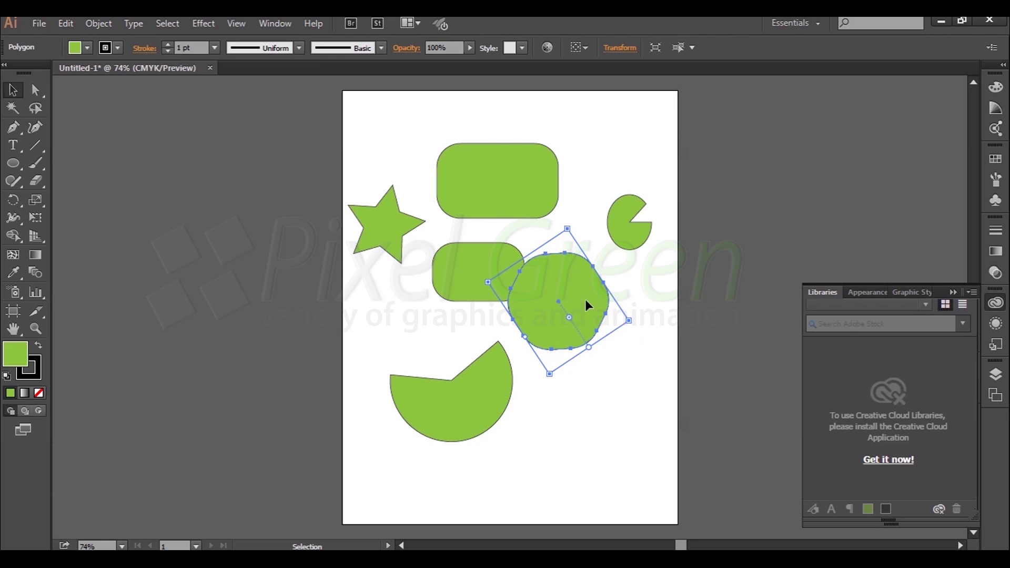
{"action": "left_click_drag", "start_coordinate": [570, 314], "coordinate": [601, 355]}
{"action": "left_click_drag", "start_coordinate": [582, 331], "coordinate": [572, 298]}
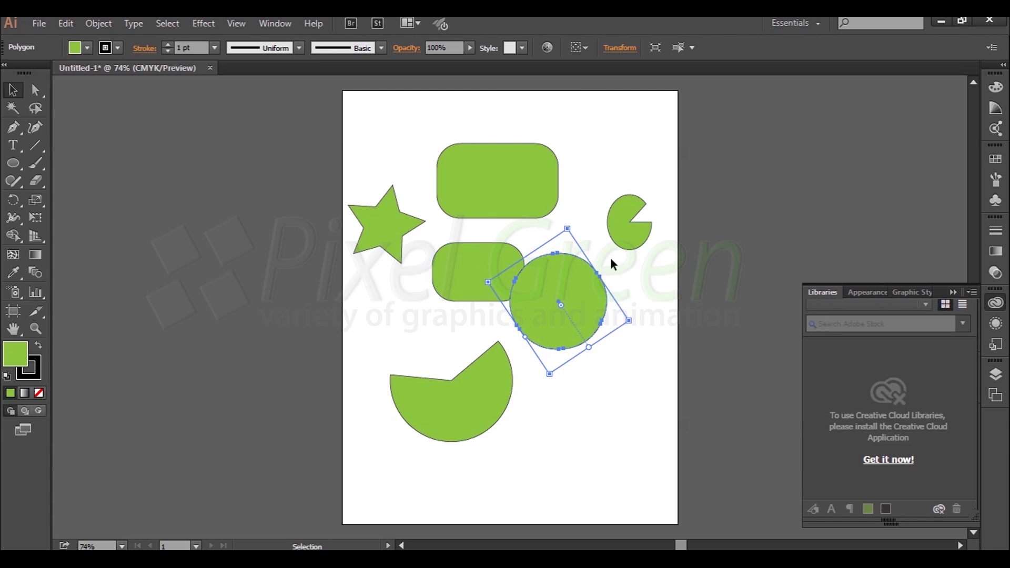
{"action": "left_click_drag", "start_coordinate": [561, 305], "coordinate": [585, 312]}
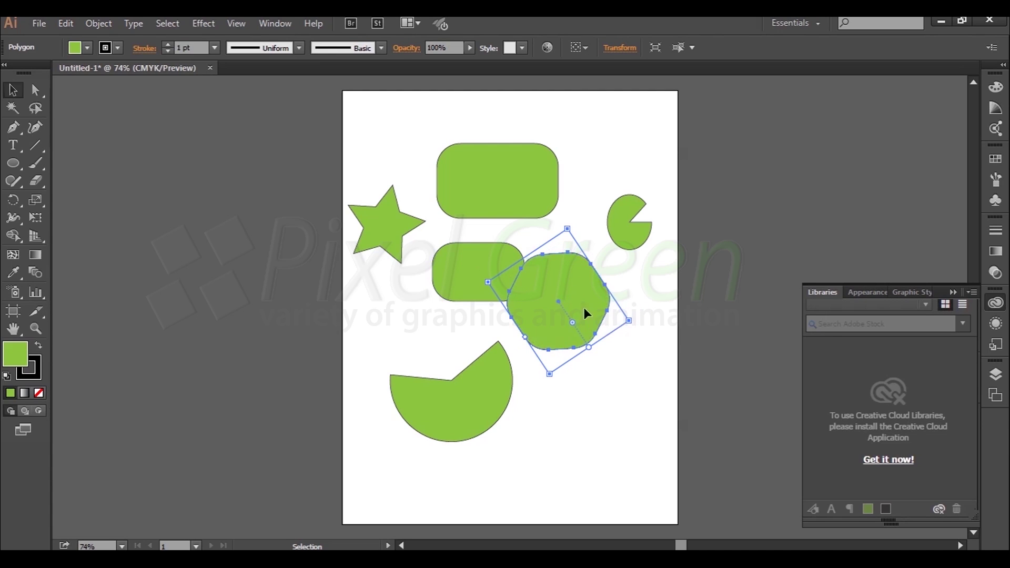
{"action": "left_click", "coordinate": [469, 275]}
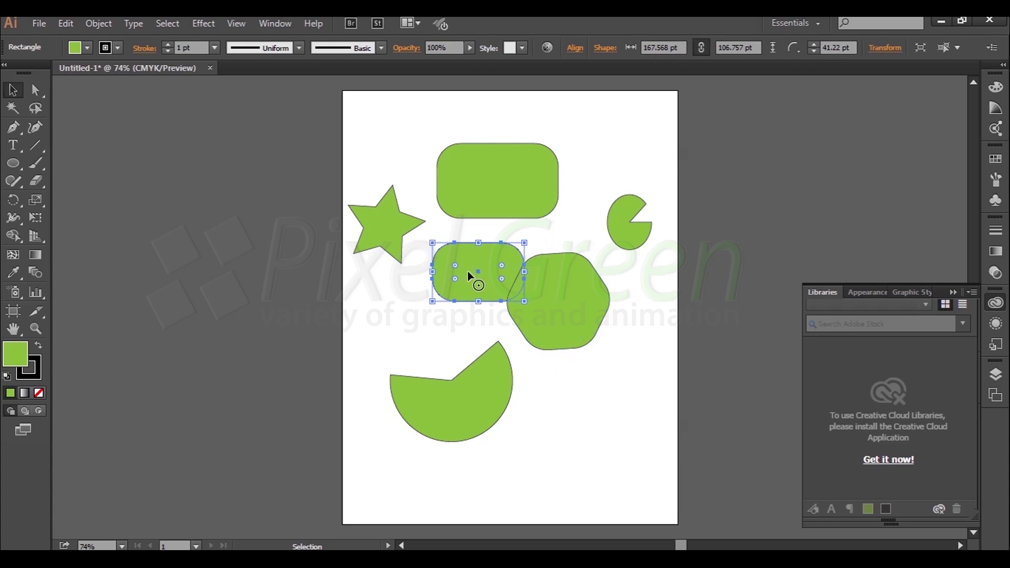
Step: Nudge the five-point star up-right and add a 12-point star with radii 75.6032/37.8016 pt
{"action": "left_click", "coordinate": [400, 231]}
{"action": "left_click_drag", "start_coordinate": [401, 213], "coordinate": [418, 203]}
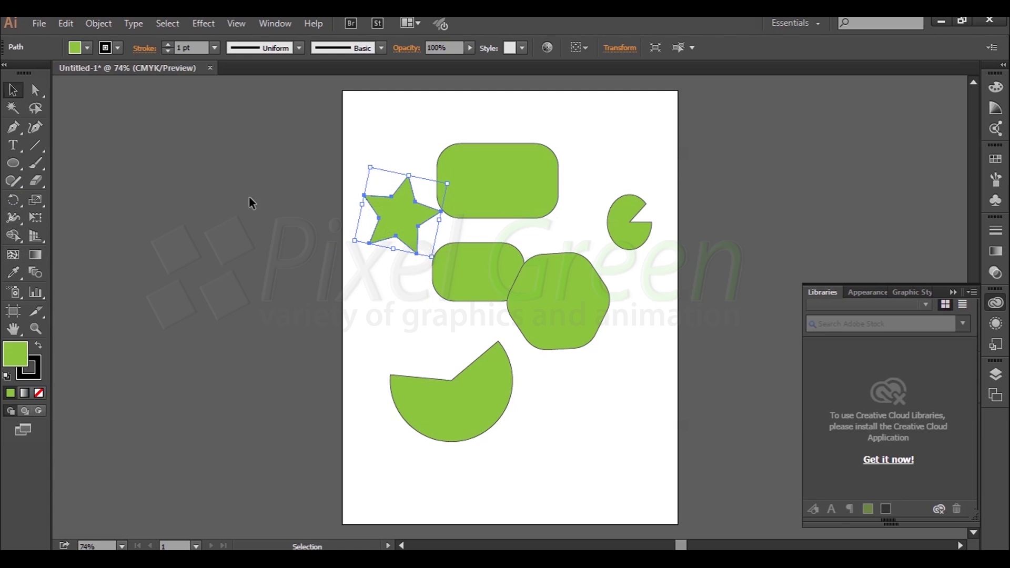
{"action": "left_click_drag", "start_coordinate": [14, 164], "coordinate": [68, 234]}
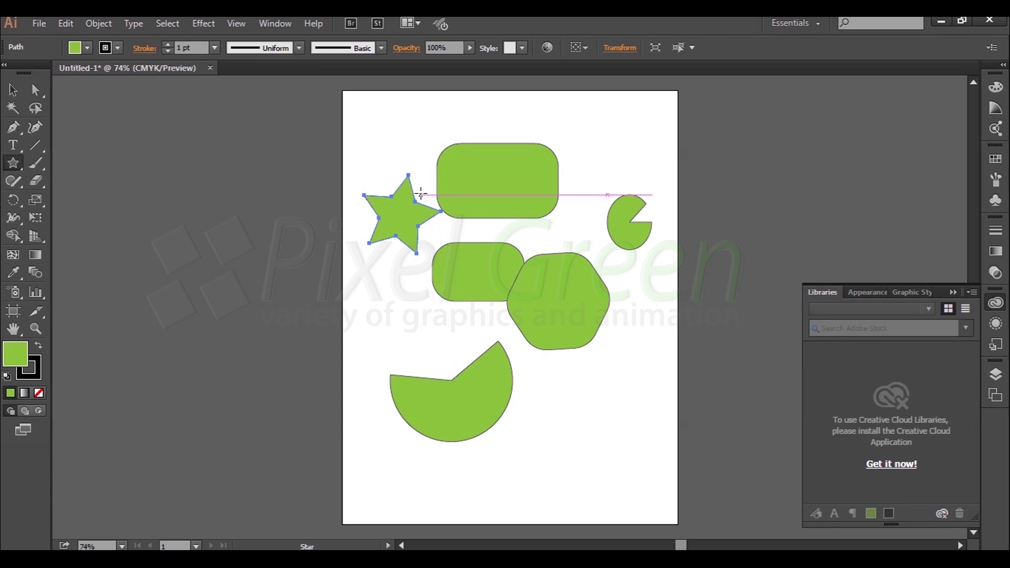
{"action": "left_click", "coordinate": [581, 123]}
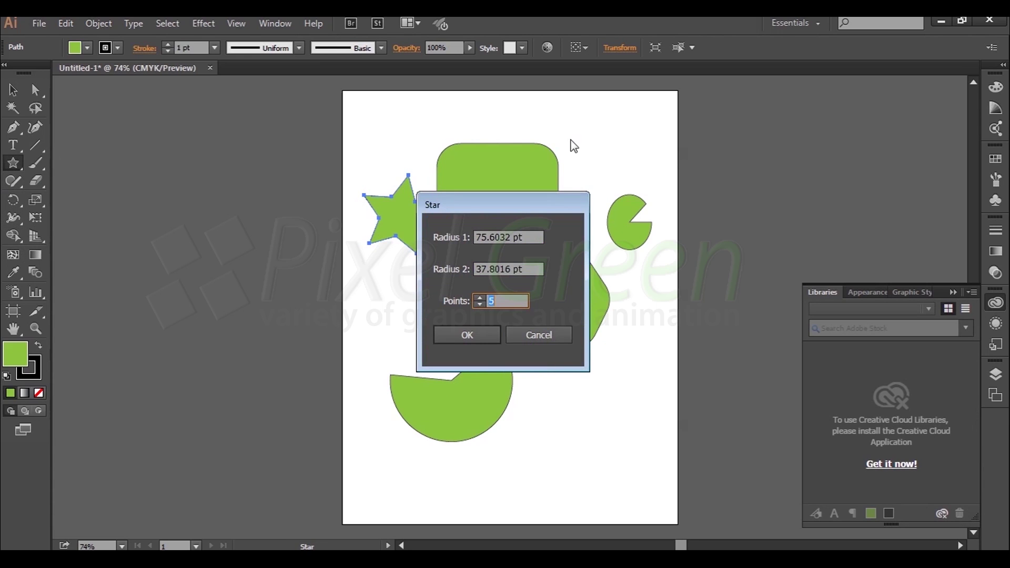
{"action": "mouse_move", "coordinate": [558, 292]}
{"action": "left_click_drag", "start_coordinate": [474, 207], "coordinate": [552, 199]}
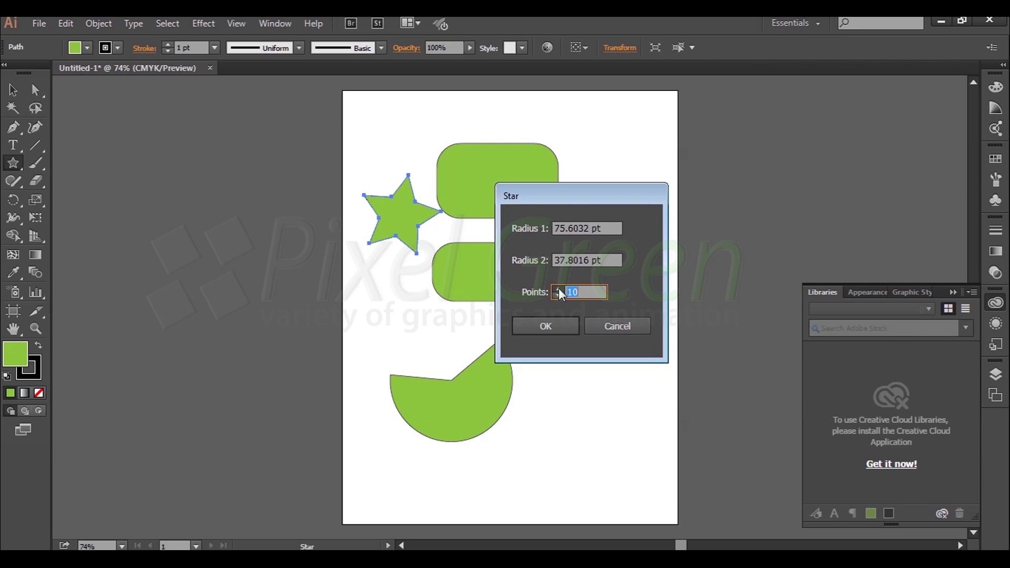
{"action": "left_click", "coordinate": [548, 324]}
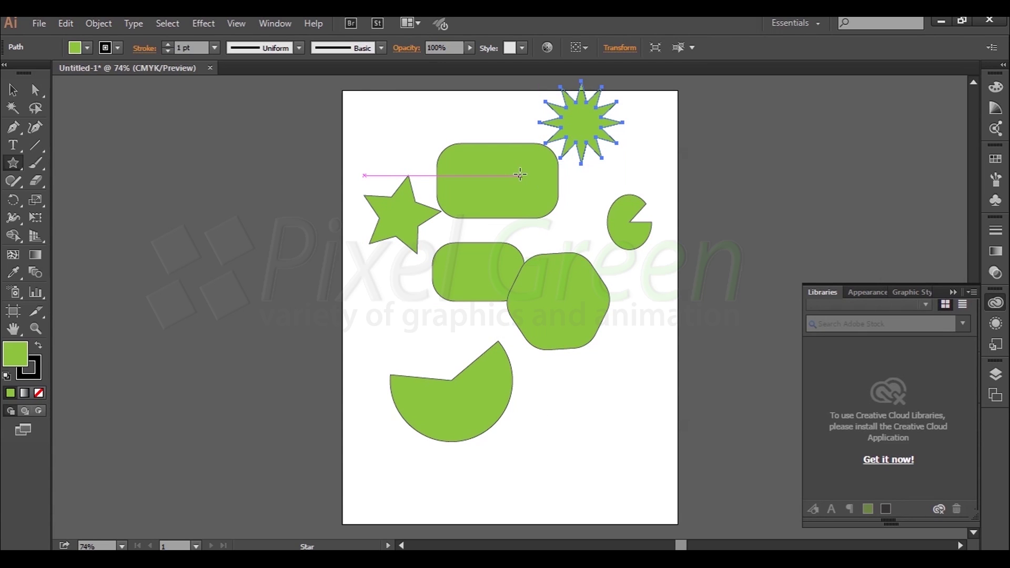
Step: Add a plain green rectangle overlapping the large pie via the Rectangle dialog
{"action": "left_click", "coordinate": [13, 163]}
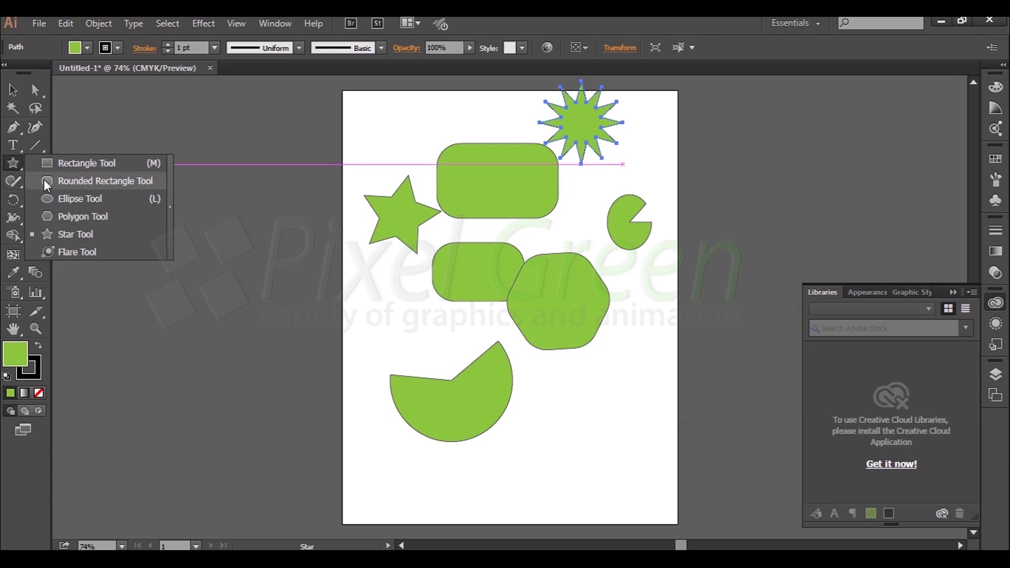
{"action": "left_click", "coordinate": [82, 162]}
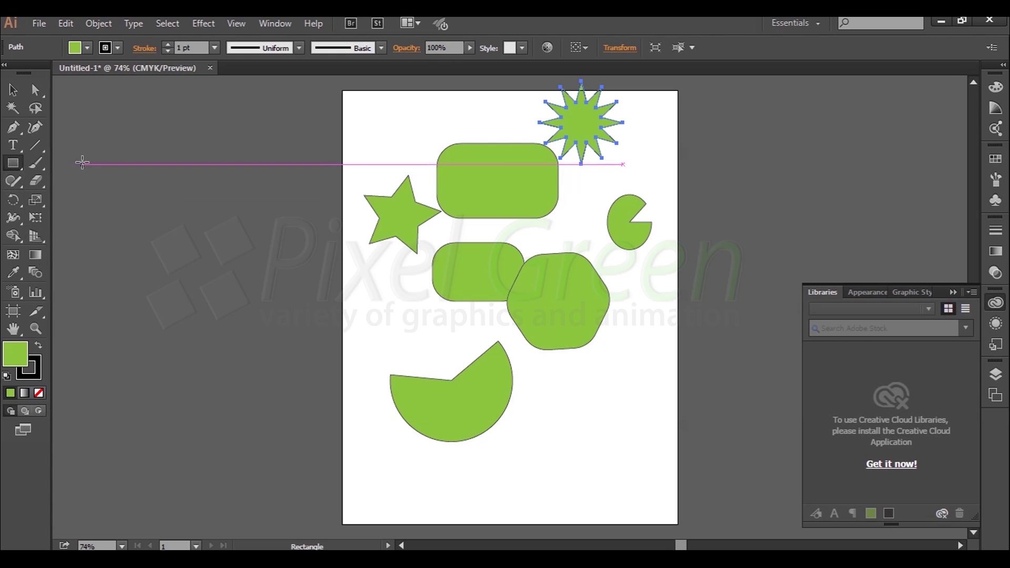
{"action": "left_click", "coordinate": [451, 327]}
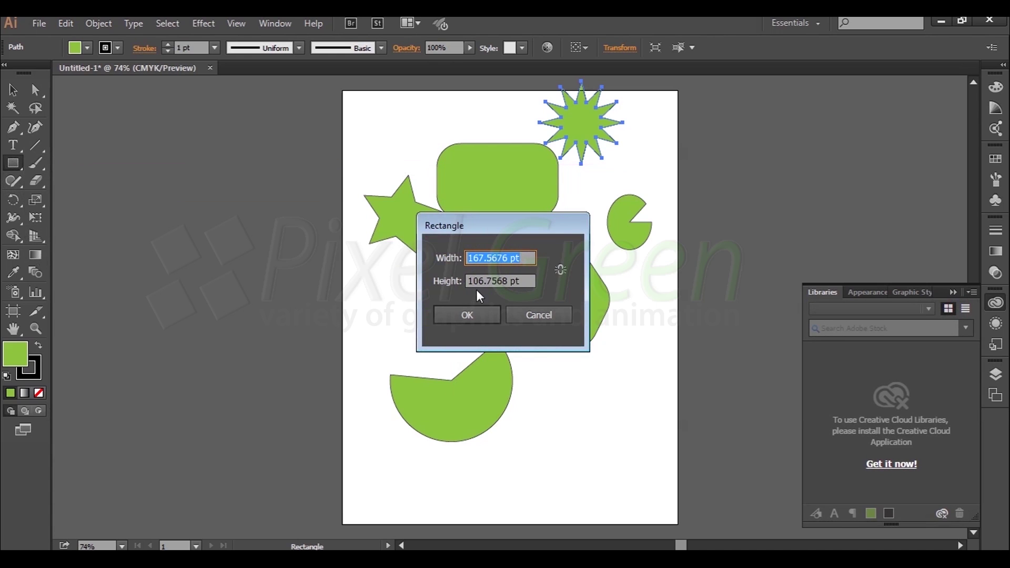
{"action": "left_click", "coordinate": [478, 318]}
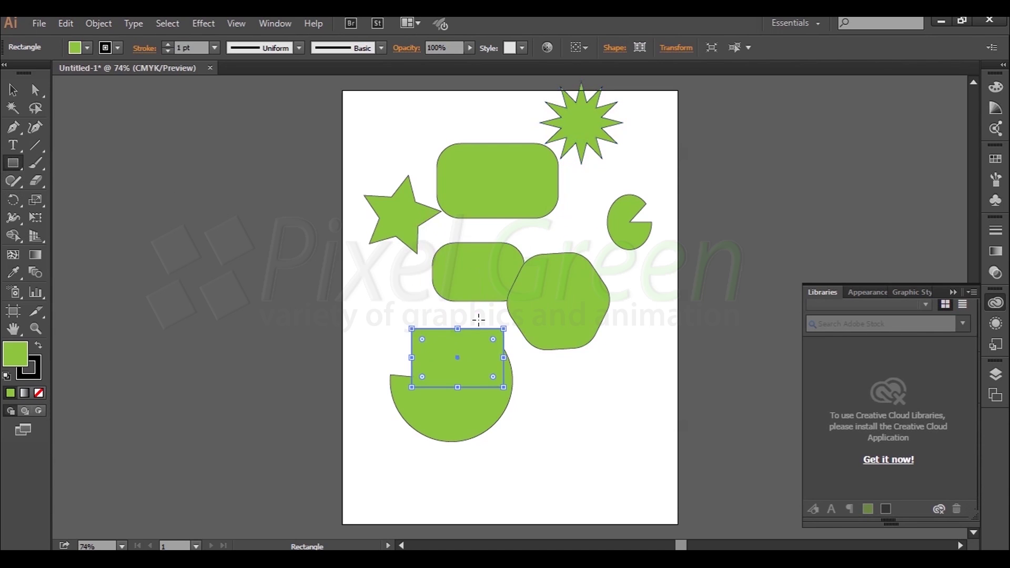
Step: Add a small green triangle with Sides set to 3, keeping its corners sharp
{"action": "left_click", "coordinate": [17, 166]}
{"action": "left_click", "coordinate": [74, 221]}
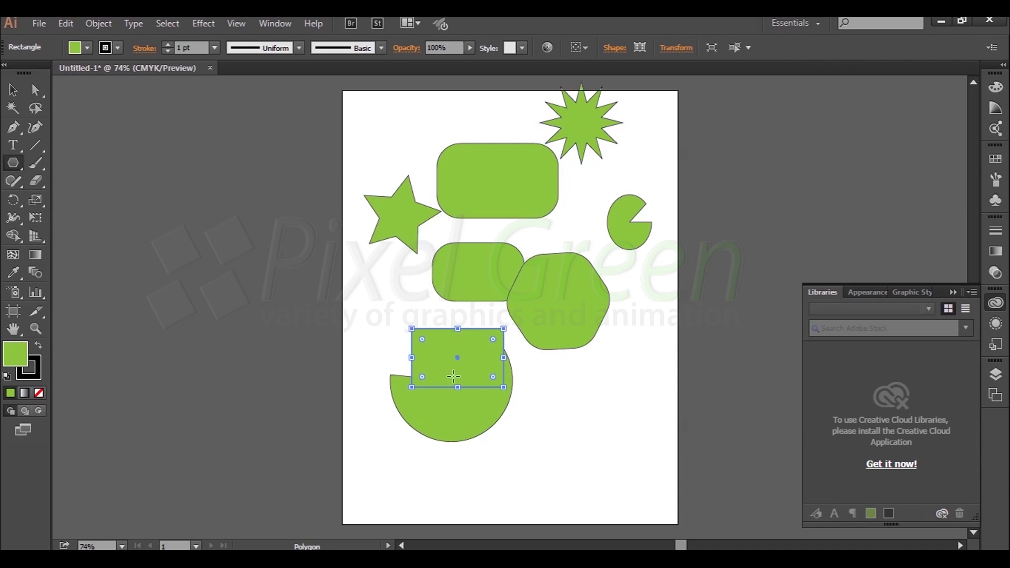
{"action": "left_click", "coordinate": [582, 406]}
{"action": "double_click", "coordinate": [483, 285]}
{"action": "left_click", "coordinate": [473, 288]}
{"action": "left_click", "coordinate": [473, 288]}
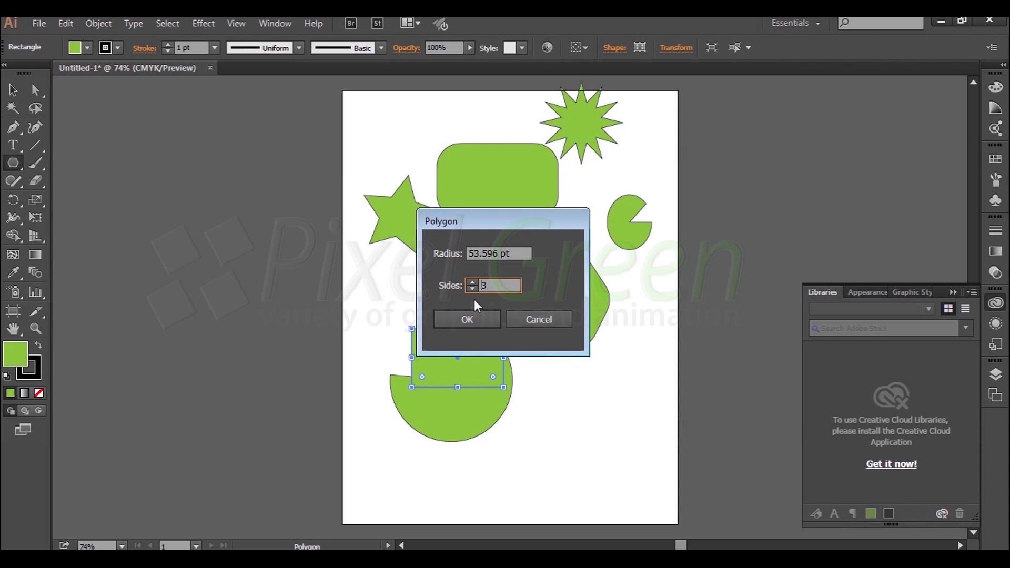
{"action": "left_click", "coordinate": [467, 319]}
{"action": "left_click_drag", "start_coordinate": [581, 403], "coordinate": [582, 409]}
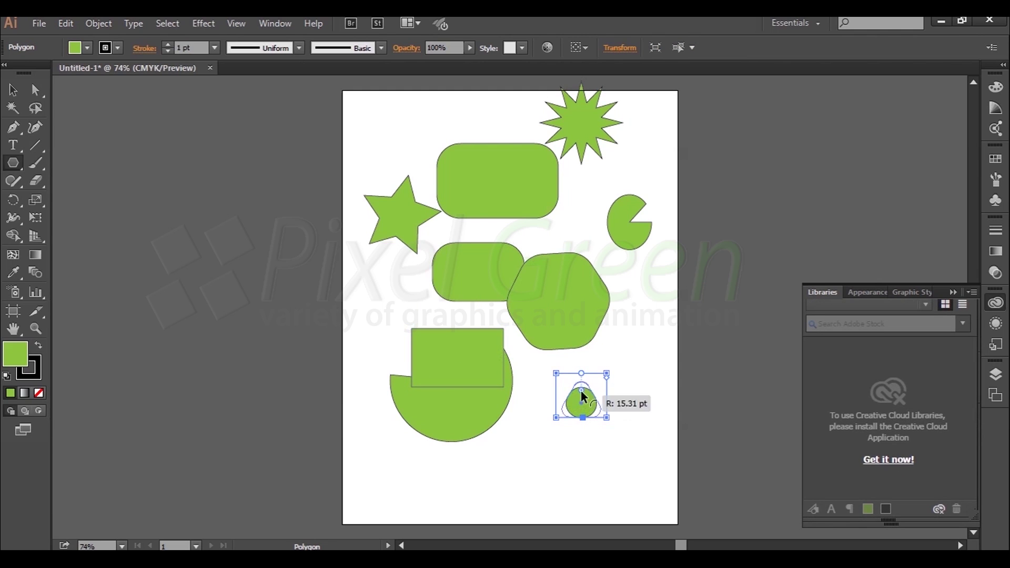
{"action": "left_click_drag", "start_coordinate": [582, 409], "coordinate": [591, 356]}
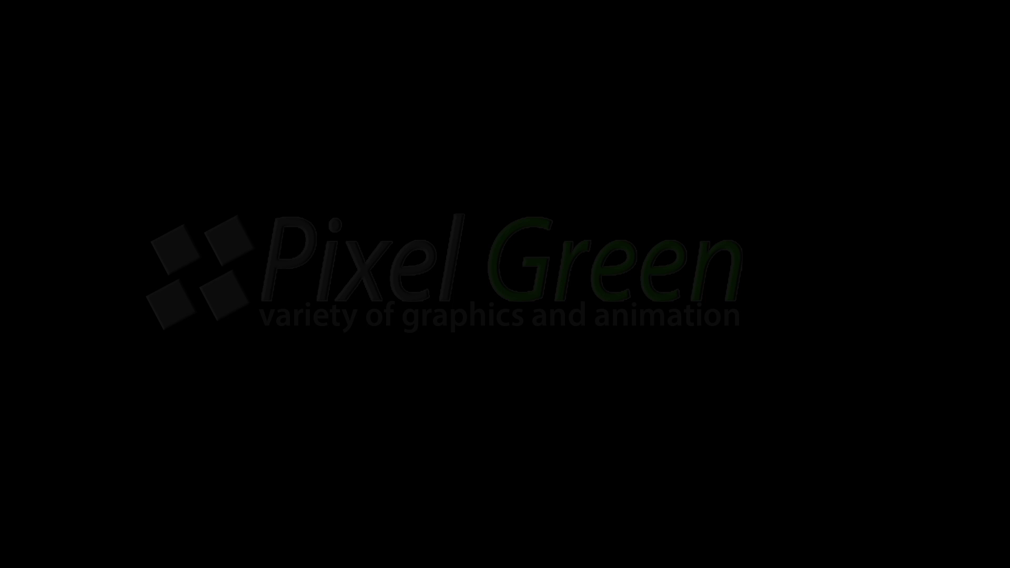